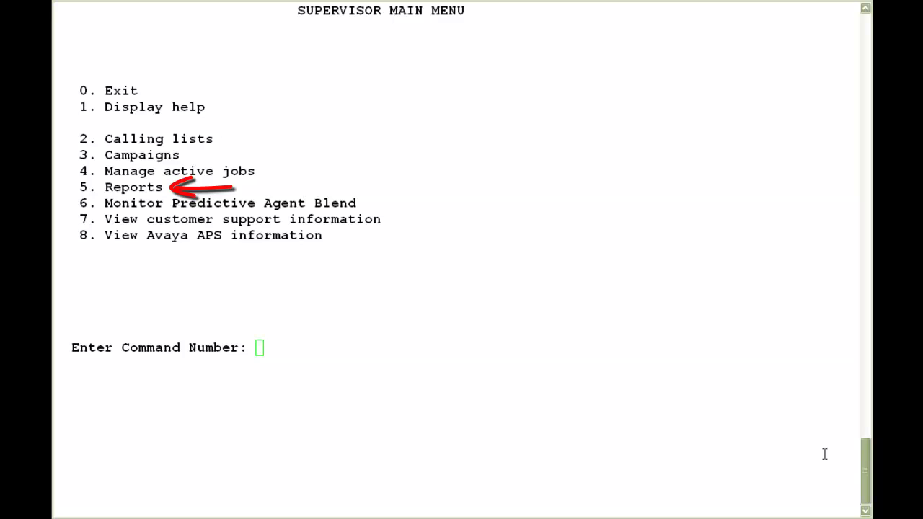
Step: Go to Reports (5), then System reports (6), then Multiple Call report (3)
{"action": "type", "text": "5"}
{"action": "key", "text": "Return"}
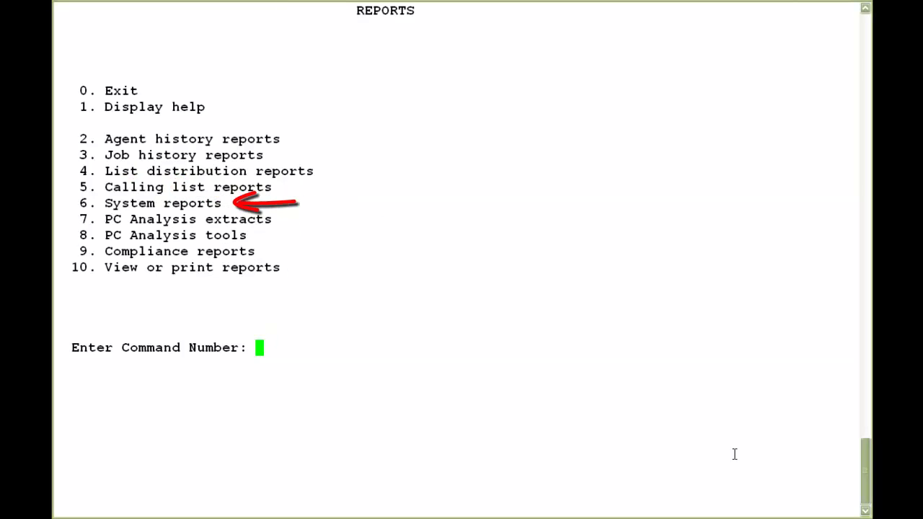
{"action": "type", "text": "6"}
{"action": "key", "text": "Return"}
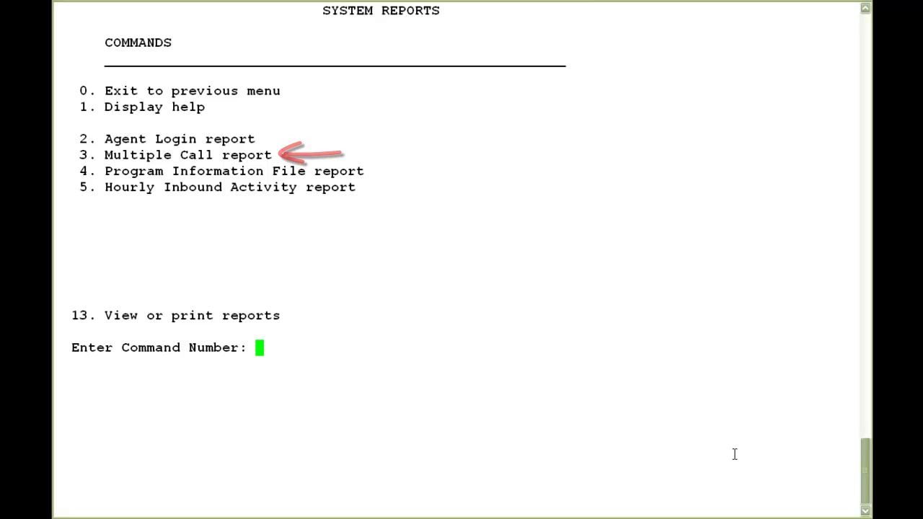
{"action": "type", "text": "3"}
{"action": "key", "text": "Return"}
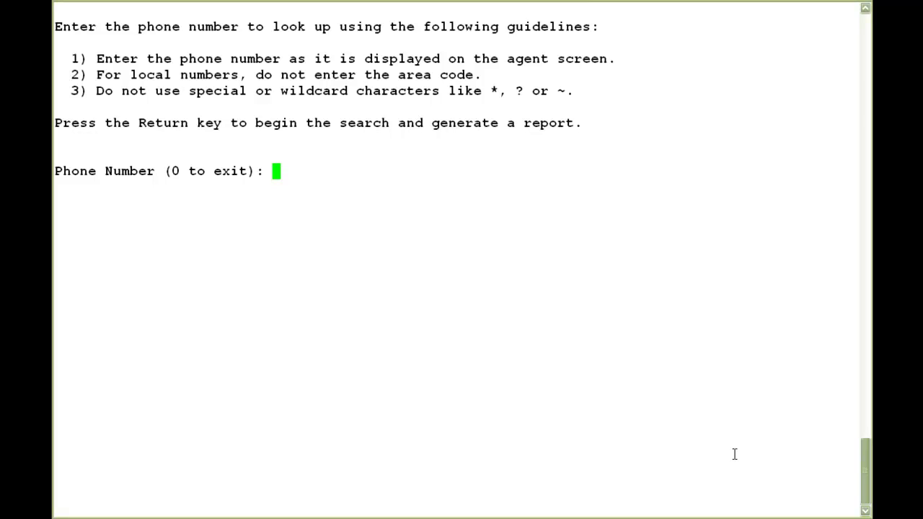
{"action": "type", "text": "5555555"}
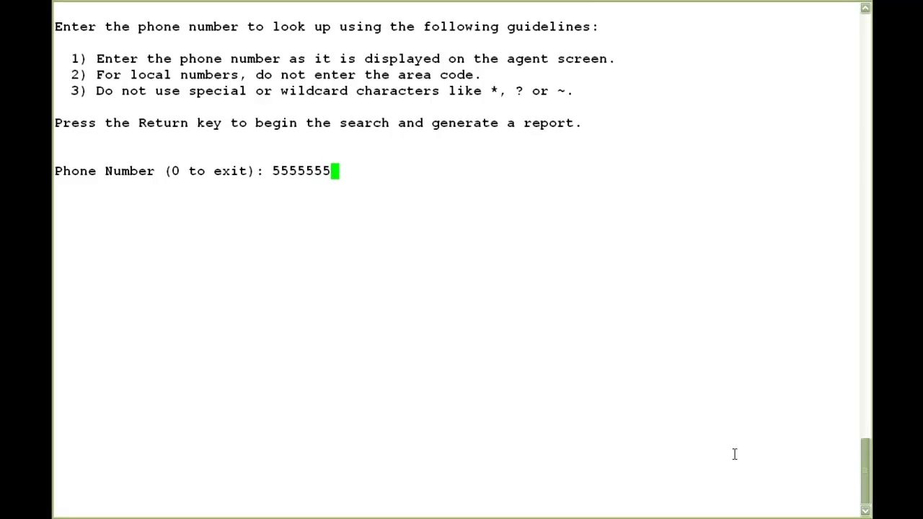
{"action": "type", "text": "555"}
{"action": "key", "text": "Return"}
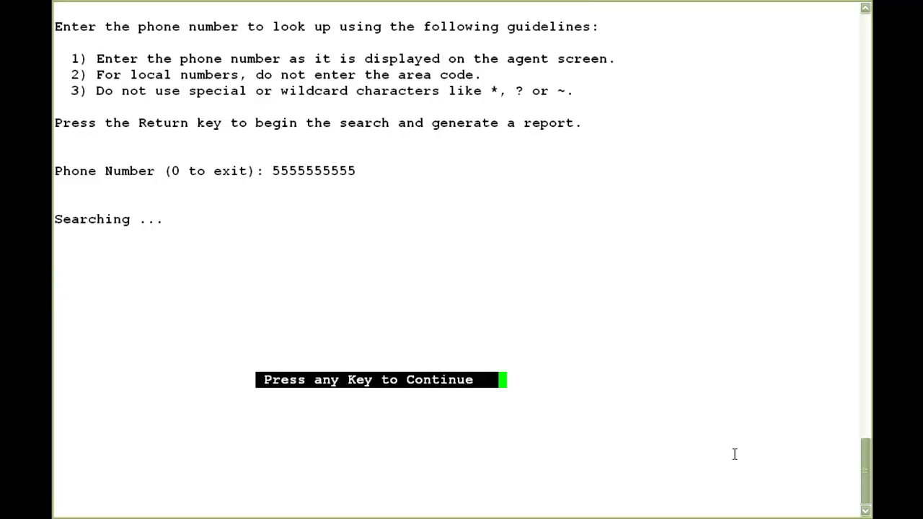
{"action": "key", "text": "Return"}
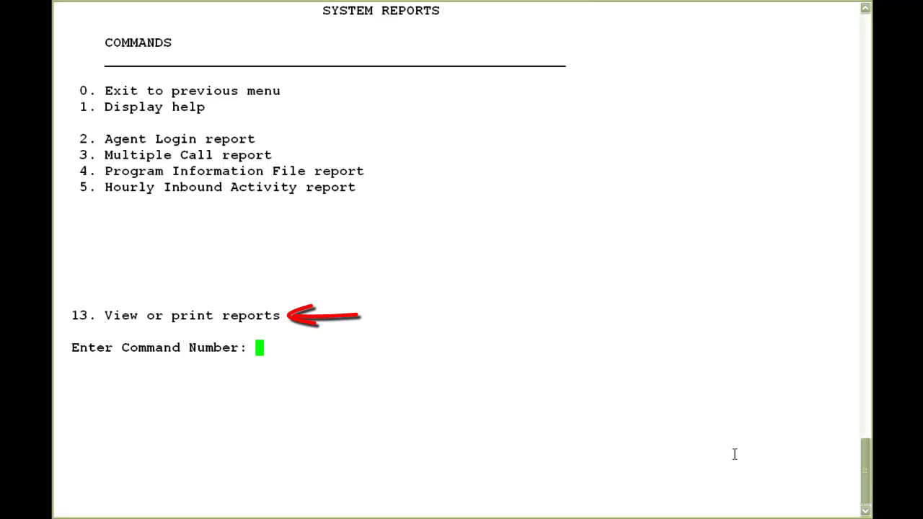
Step: From View or print reports (13), view report 1, attempts_32466 Multiple Calls Report
{"action": "type", "text": "13"}
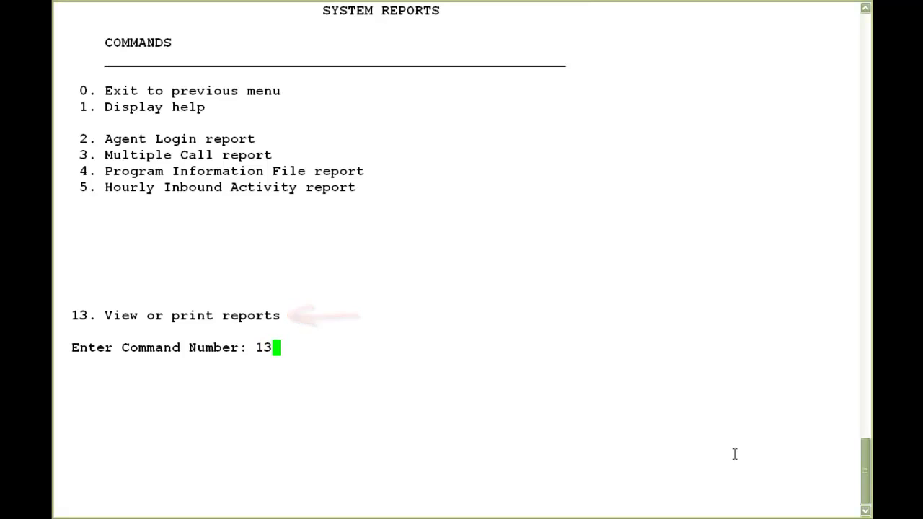
{"action": "key", "text": "Return"}
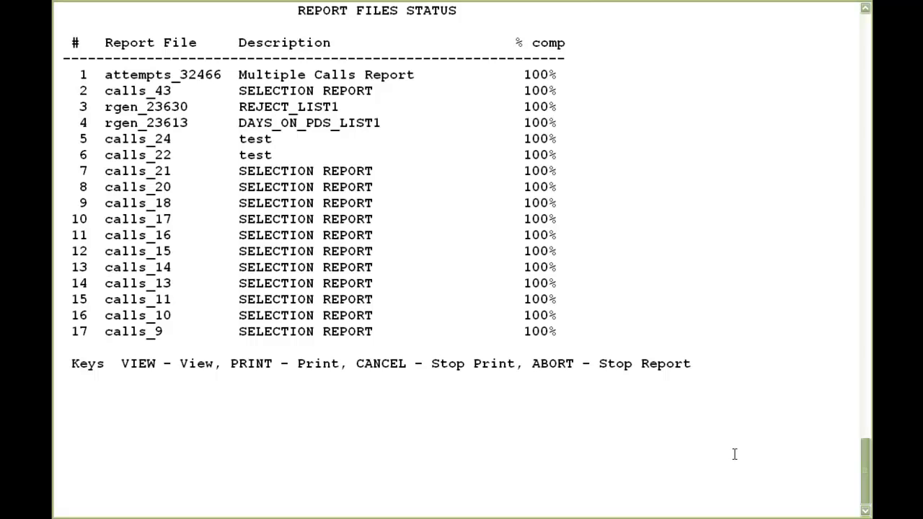
{"action": "key", "text": "v"}
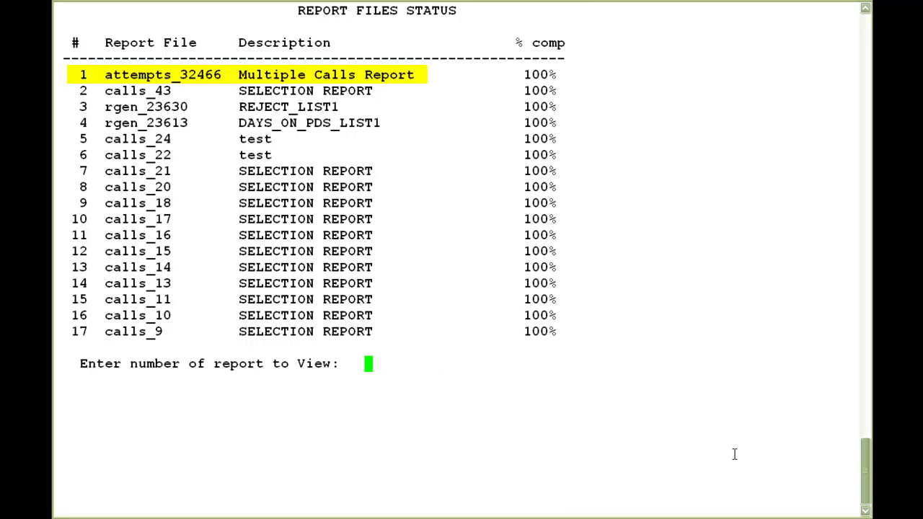
{"action": "type", "text": "1"}
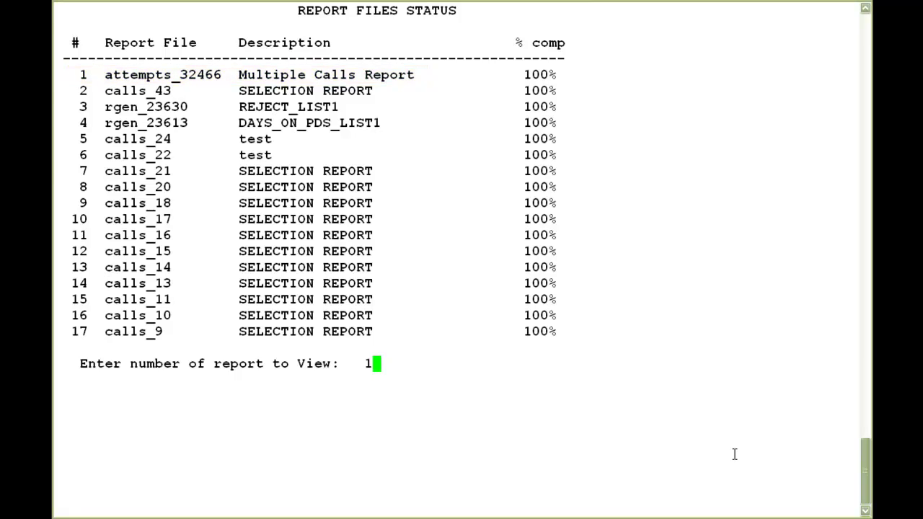
{"action": "key", "text": "Return"}
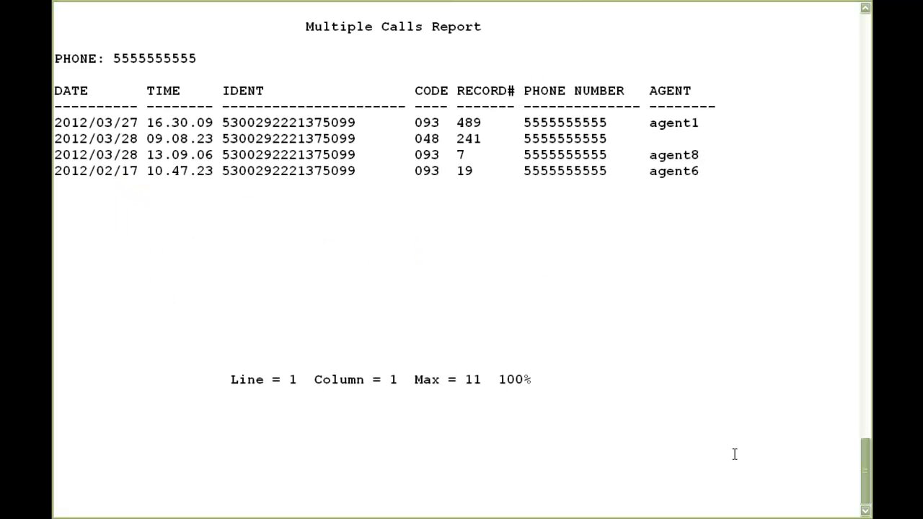